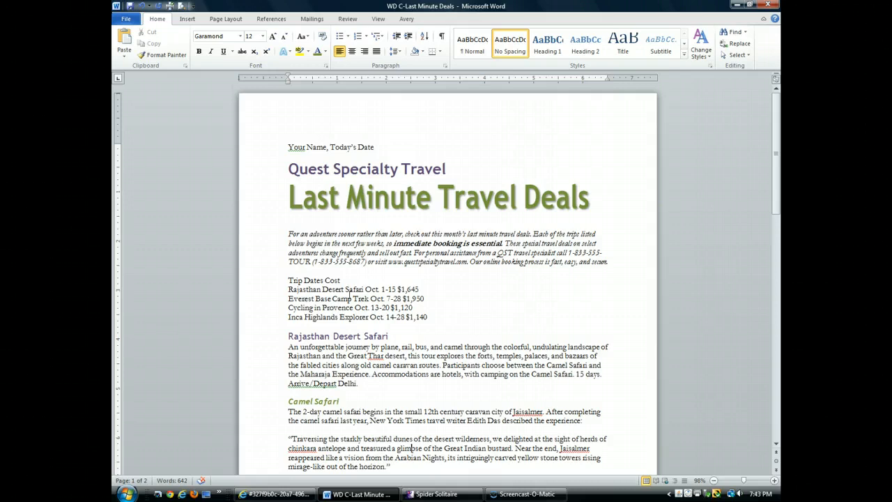
Step: Show the formatting marks and set the italic introductory paragraph's line spacing to 1.15
key(ctrl+Home)
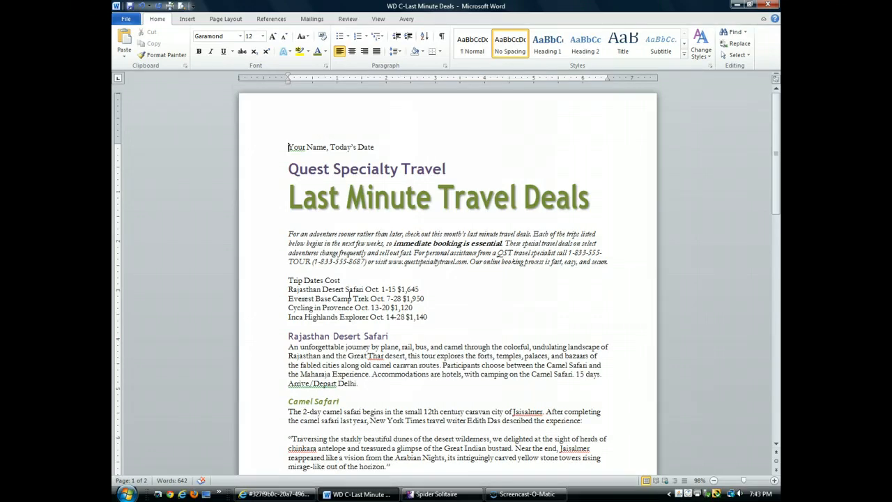
click(442, 40)
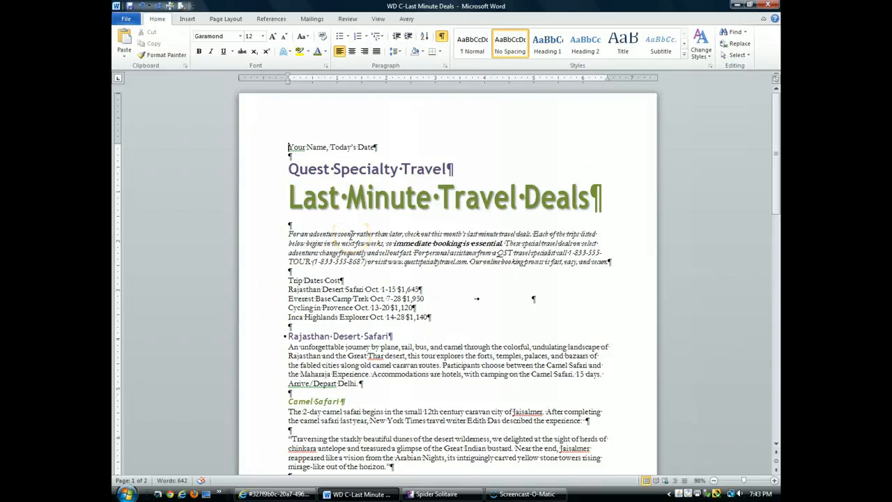
click(352, 235)
click(396, 52)
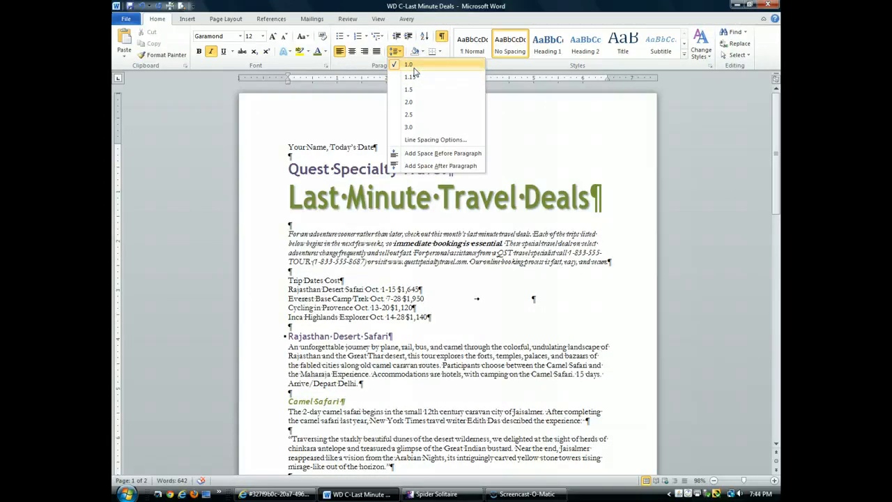
click(412, 90)
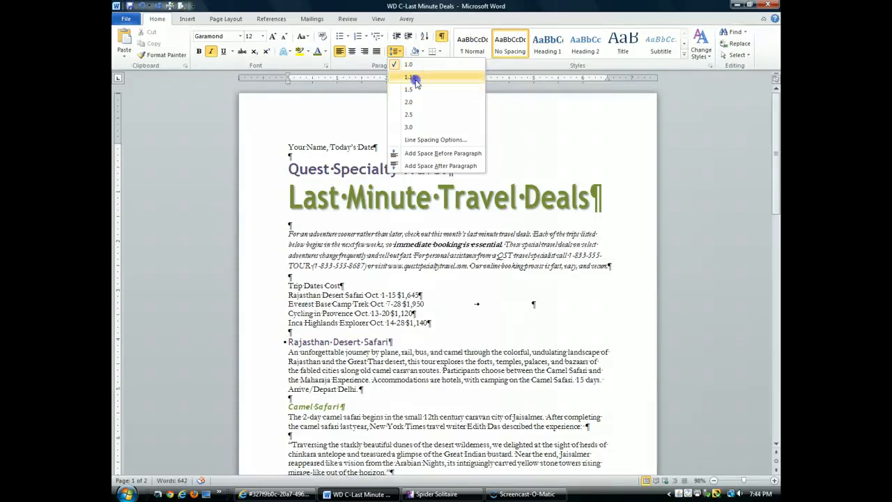
click(416, 78)
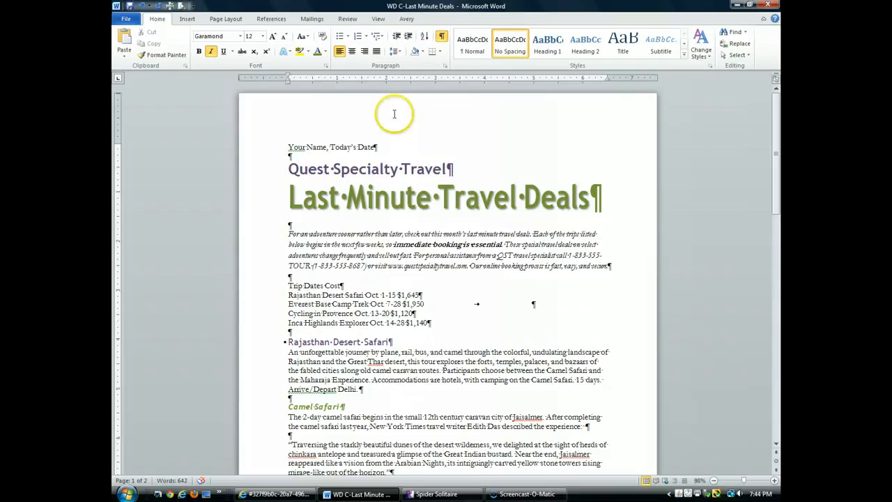
Step: Set the line spacing of the five-line trip list, from "Trip Dates Cost" through "Inca Highlands Explorer", to 1.5
click(259, 295)
click(303, 303)
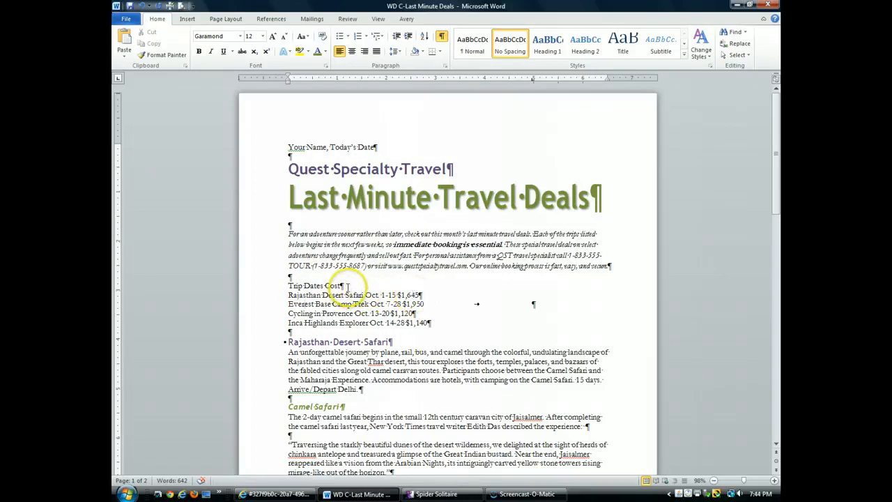
drag(341, 286, 348, 286)
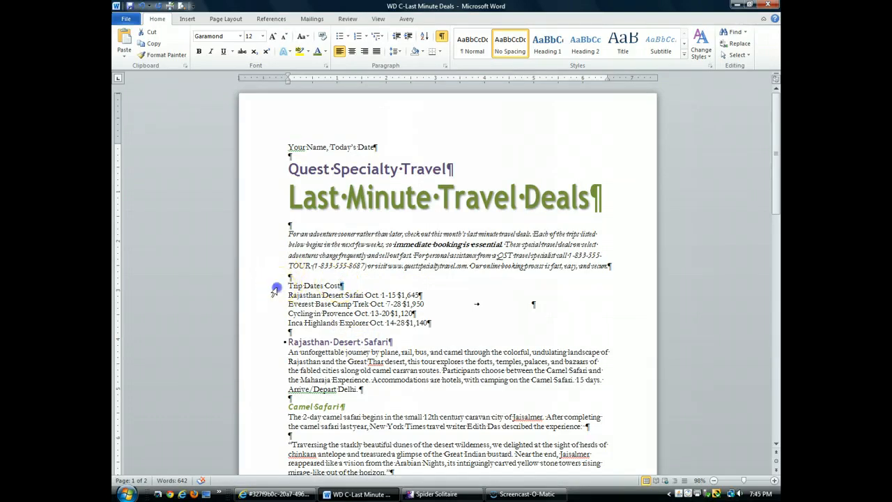
drag(274, 286, 279, 325)
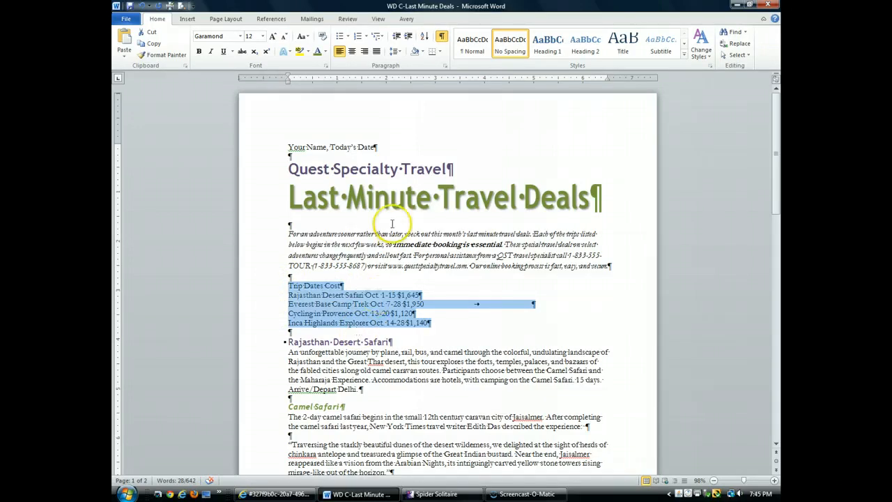
click(402, 56)
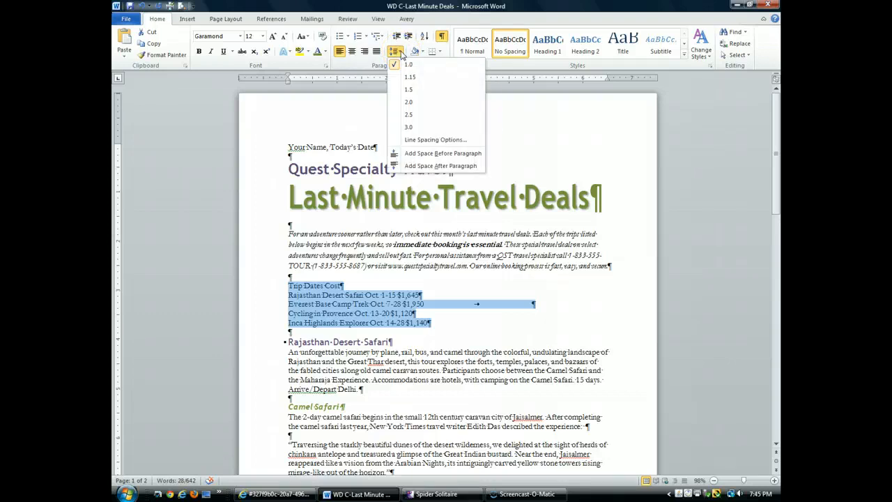
click(410, 91)
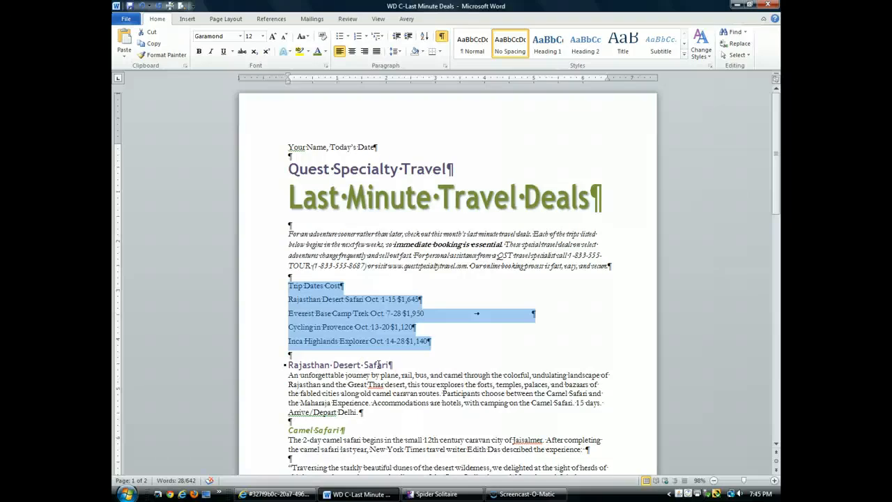
Step: Set the spacing after the "Rajasthan Desert Safari" heading to 6 pt
scroll(379, 364, down, 3)
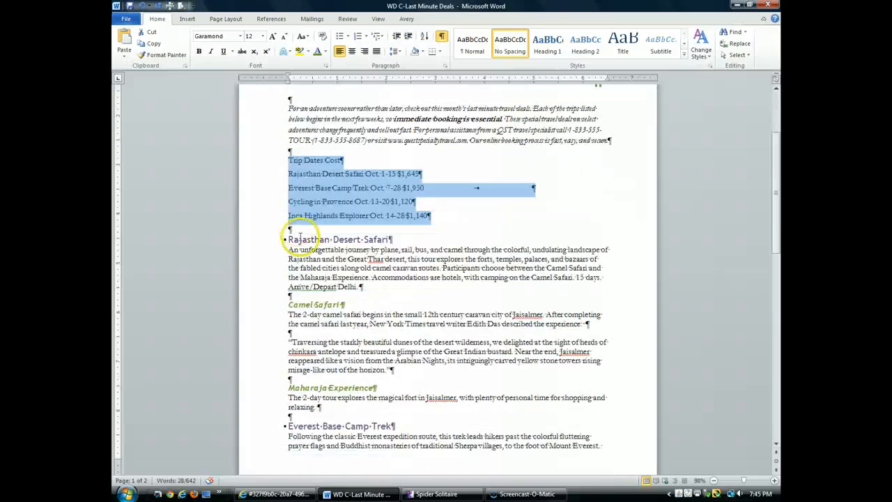
click(306, 239)
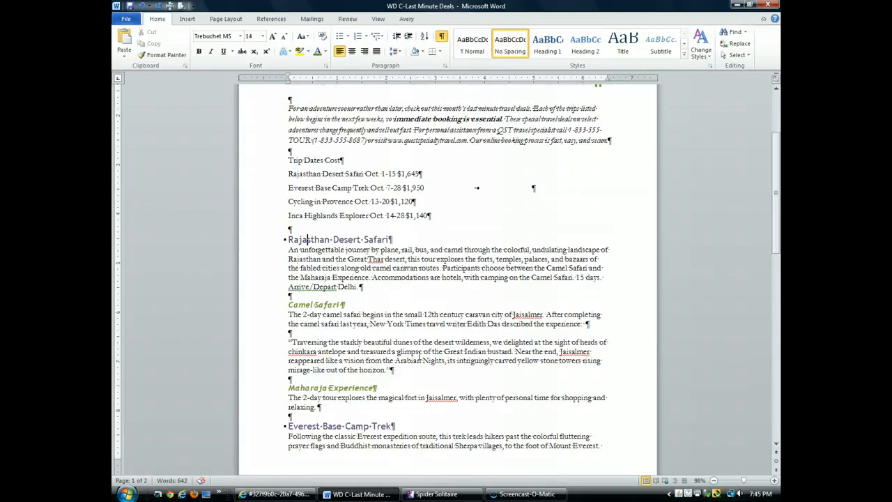
click(226, 19)
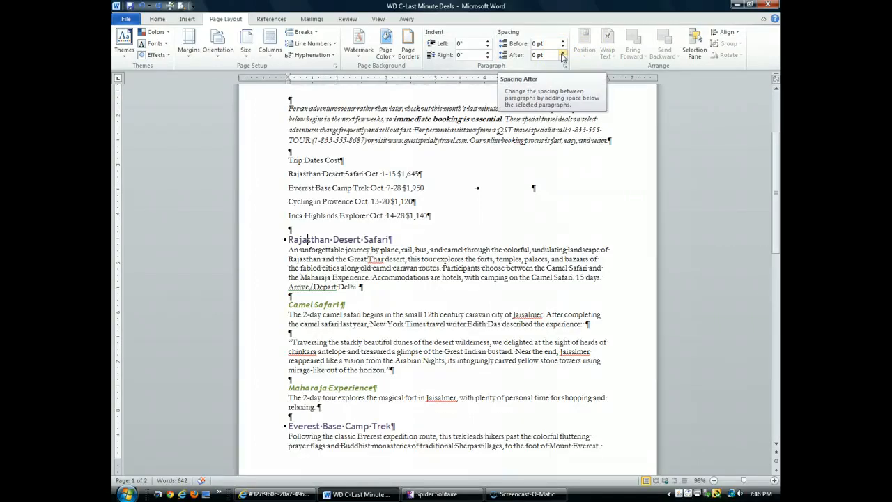
click(562, 54)
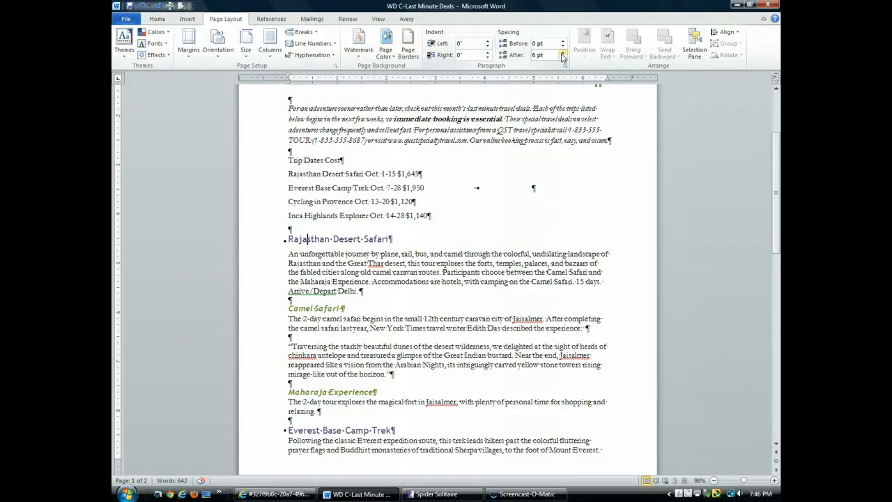
click(459, 188)
click(386, 206)
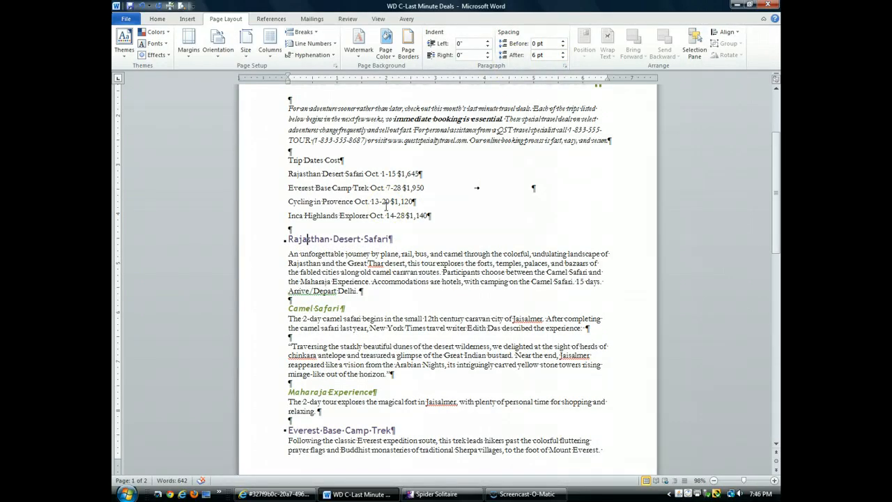
Step: Repeat the 6 pt spacing-after formatting on the "Everest Base Camp Trek" heading
scroll(368, 394, down, 3)
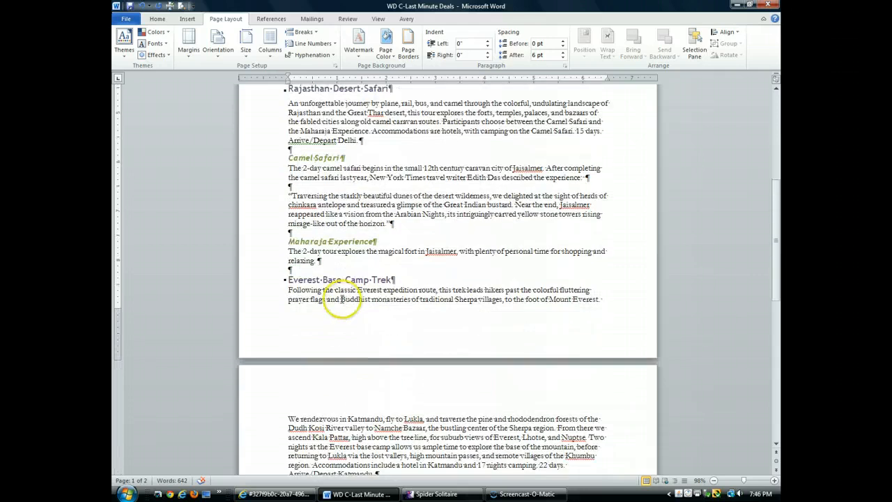
click(336, 278)
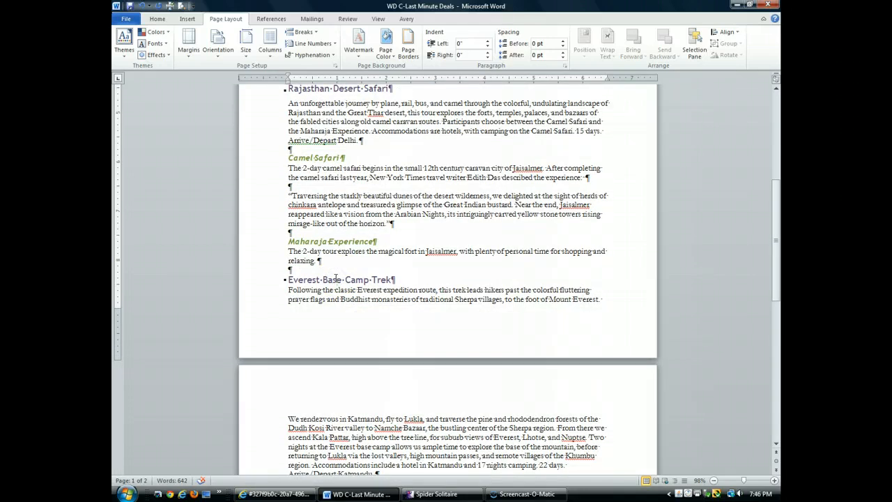
click(379, 278)
key(F4)
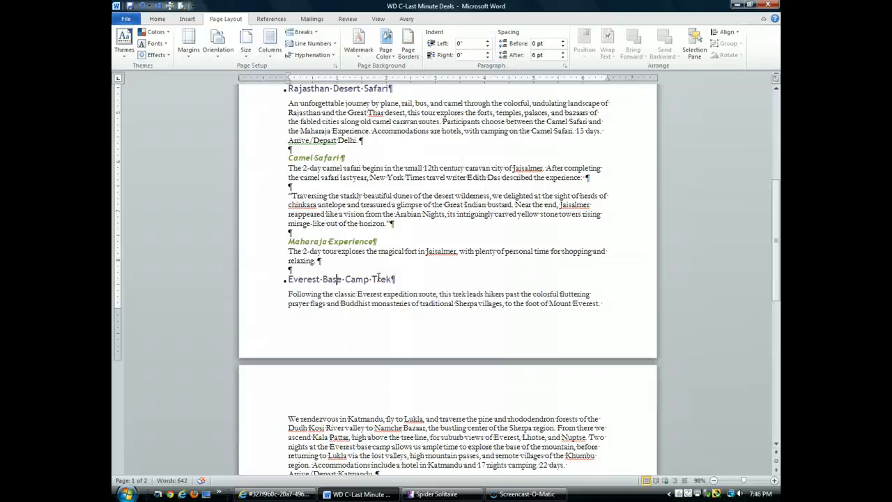
Step: Select the "Cycling in Provence" and "Inca Highlands Explorer" headings together and repeat the 6 pt spacing after on both
scroll(387, 269, down, 3)
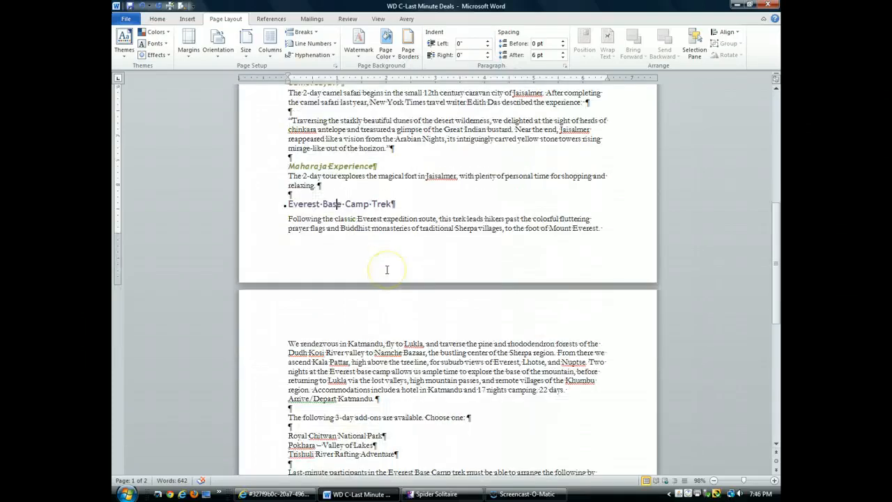
scroll(387, 270, down, 2)
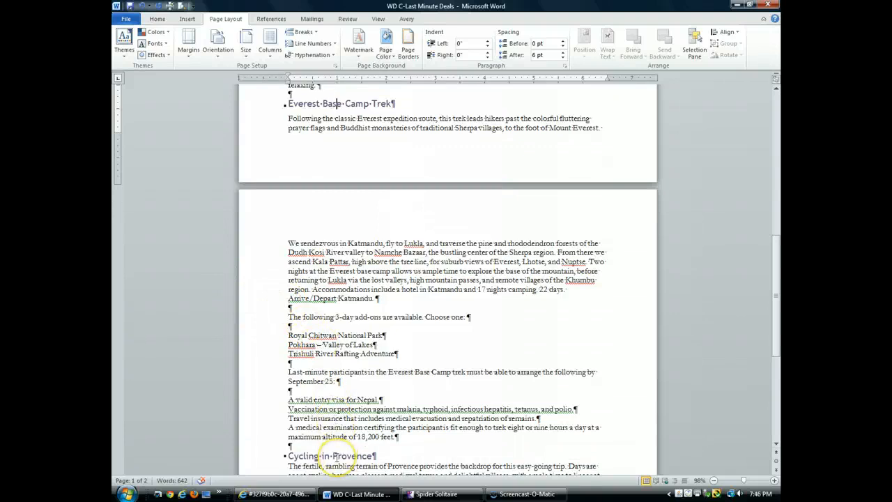
click(334, 456)
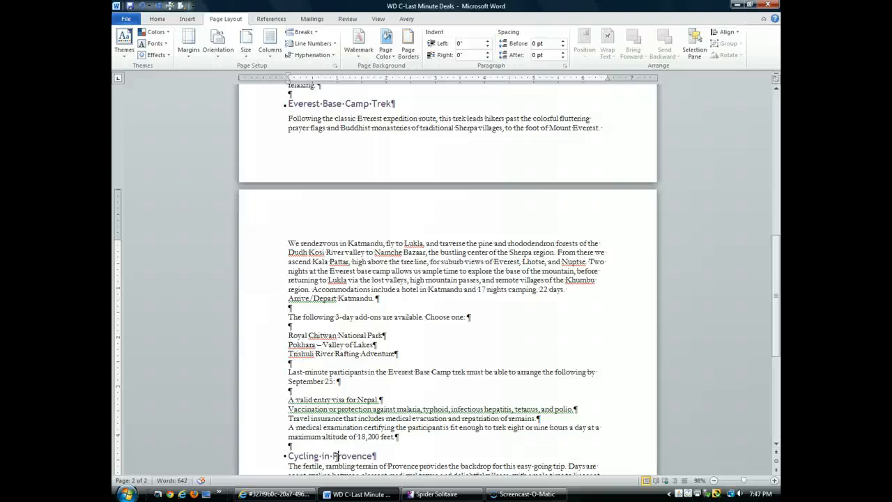
click(268, 456)
scroll(308, 432, down, 1)
scroll(308, 432, down, 5)
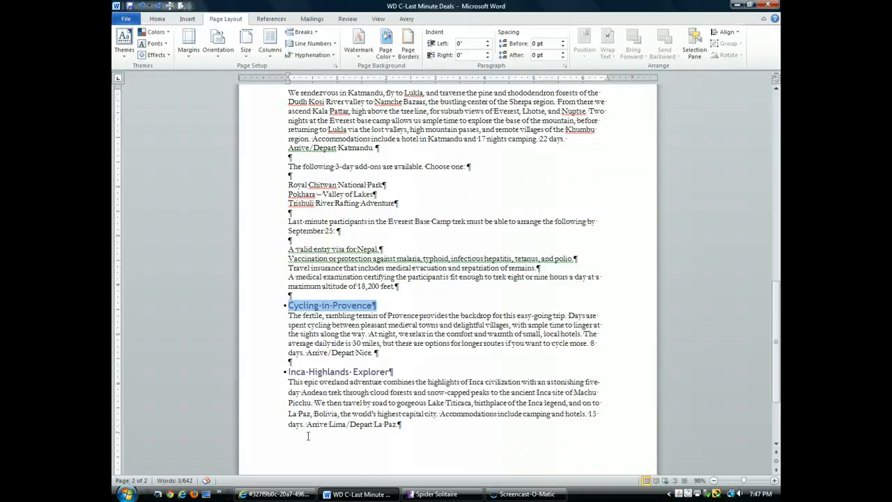
ctrl+click(268, 375)
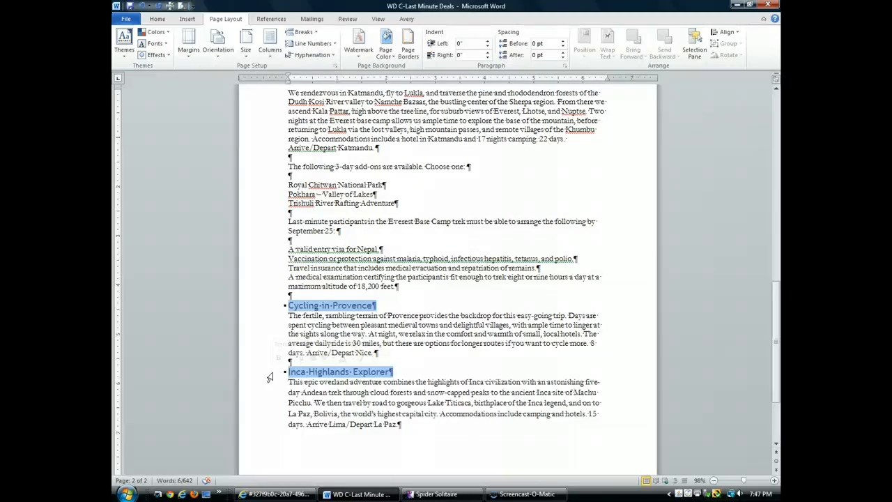
key(F4)
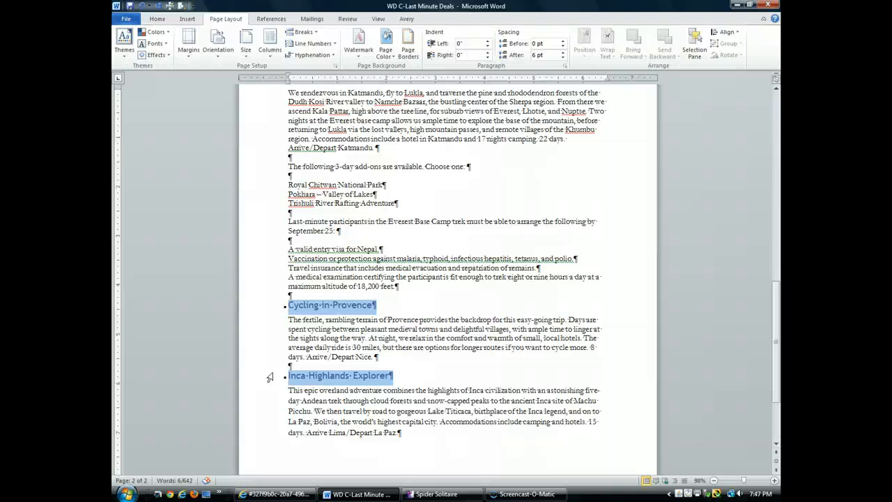
Step: Set the spacing before the "Last Minute Travel Deals" title to 12 pt
key(ctrl+Home)
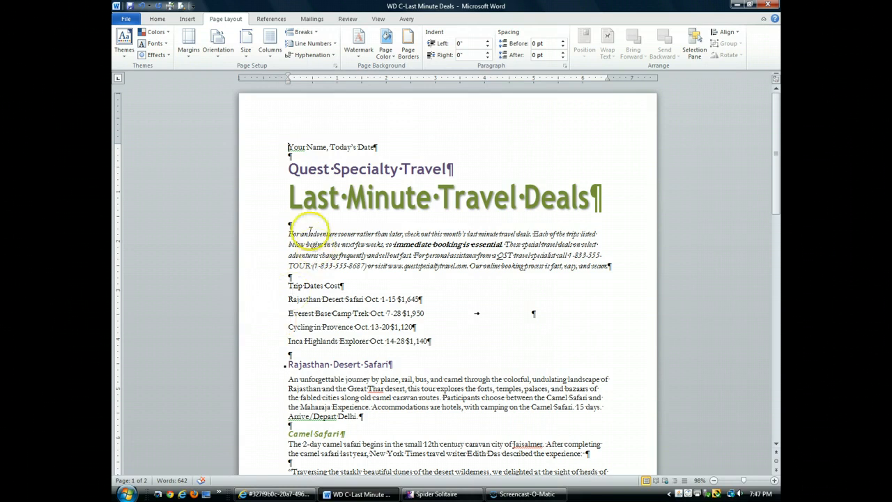
click(316, 200)
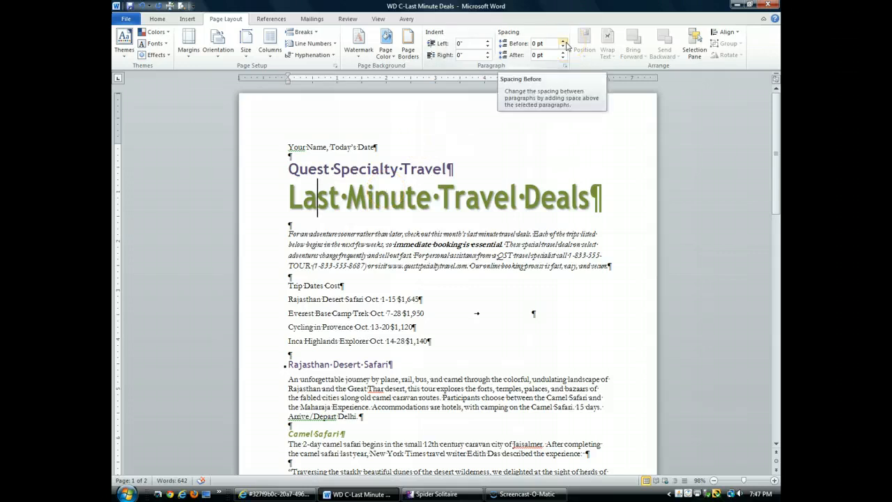
click(565, 46)
click(564, 41)
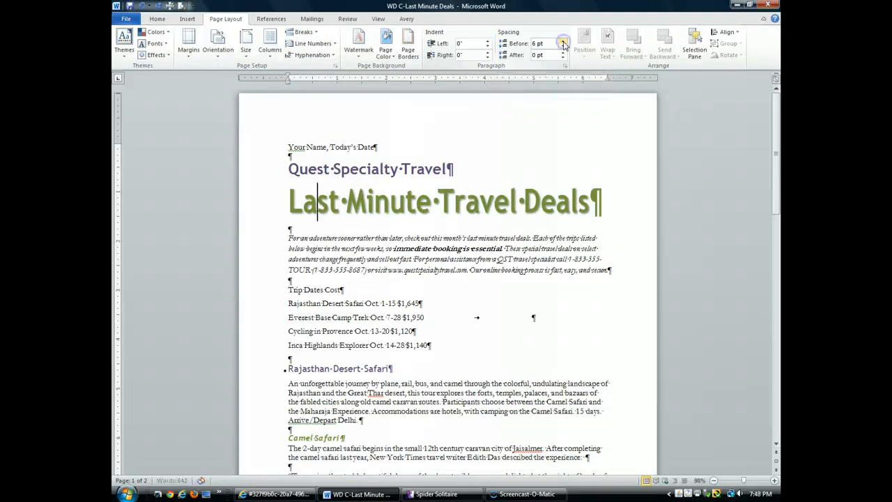
click(564, 41)
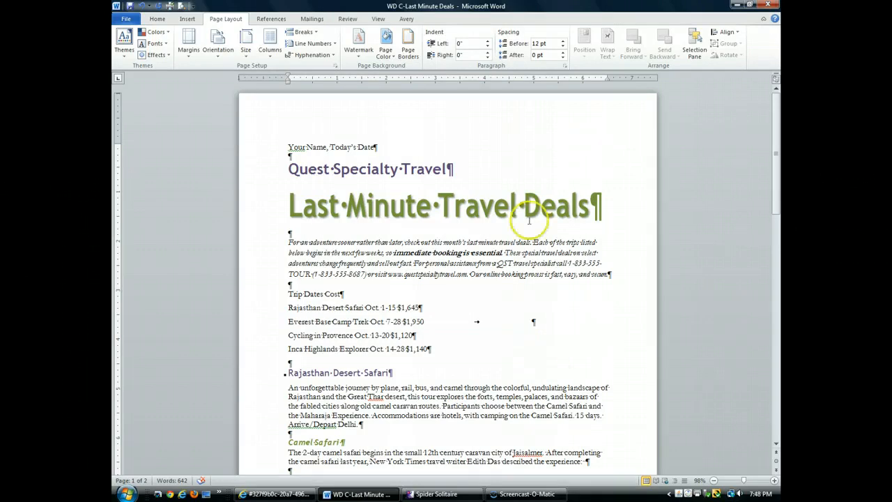
Step: Hide the formatting marks and save the document
click(157, 19)
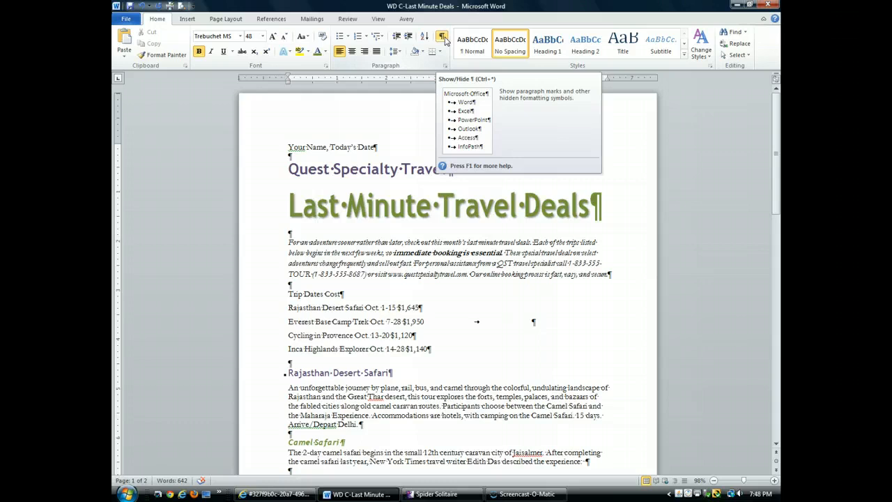
click(445, 38)
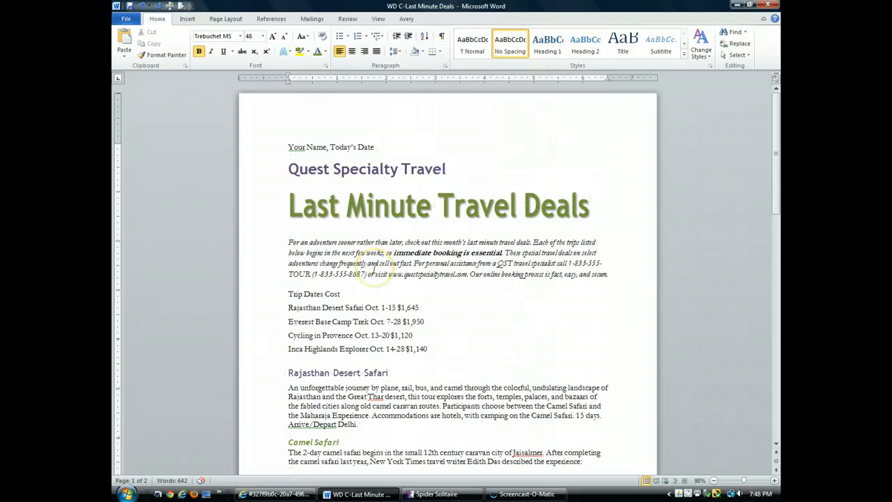
click(129, 6)
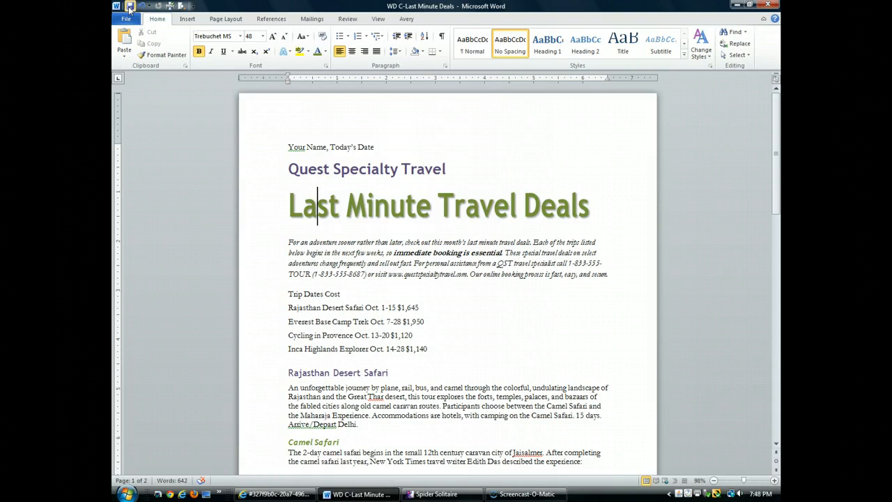